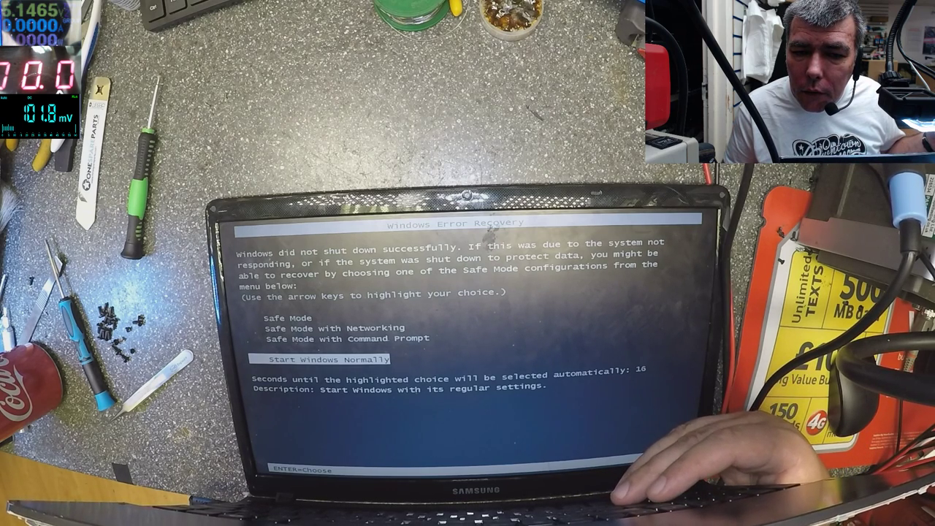
{"action": "key", "text": "Return"}
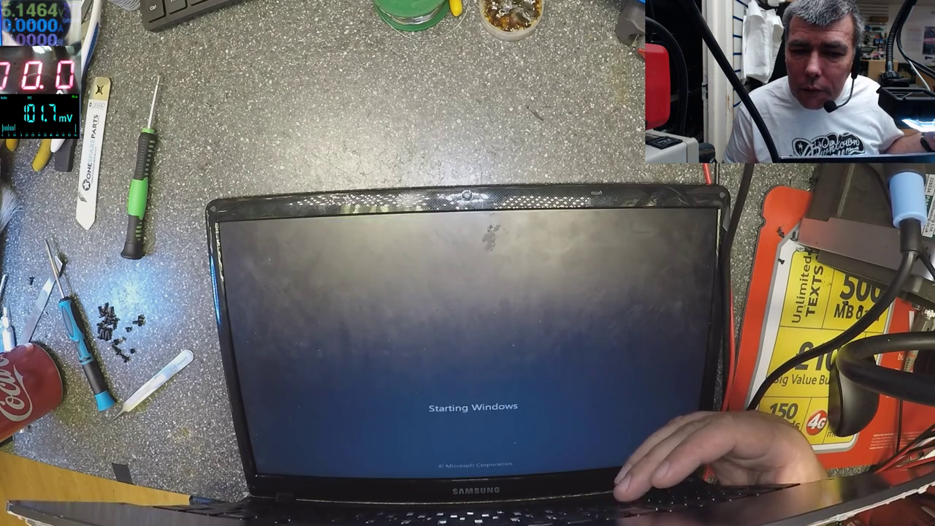